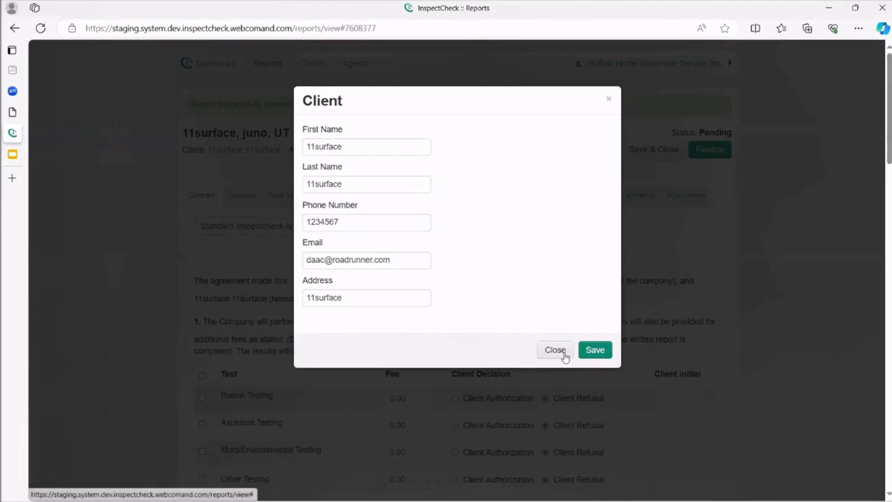
Close the Client dialog to return to the contract showing the 03/14/2024 agreement date and 0.00 fee.
click(554, 350)
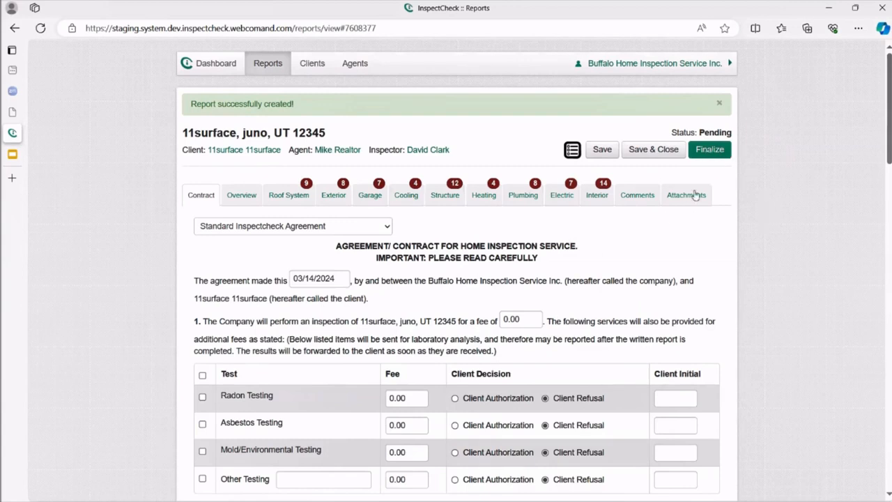
click(713, 151)
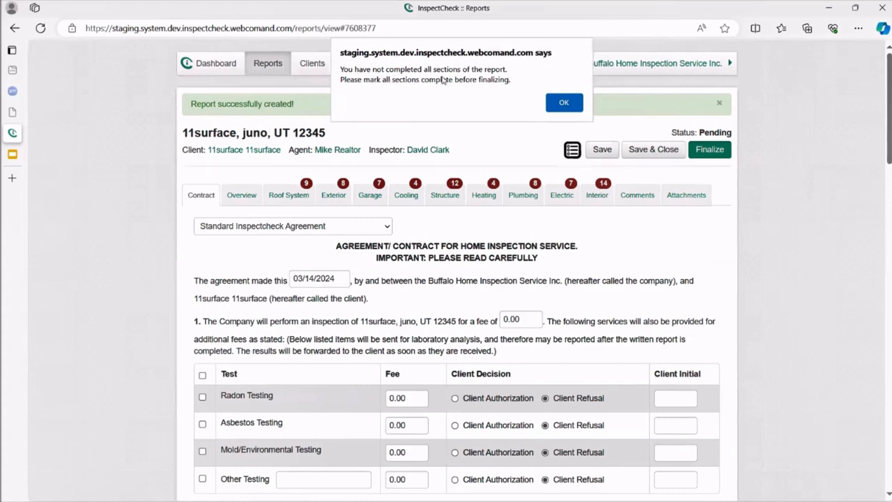
click(576, 106)
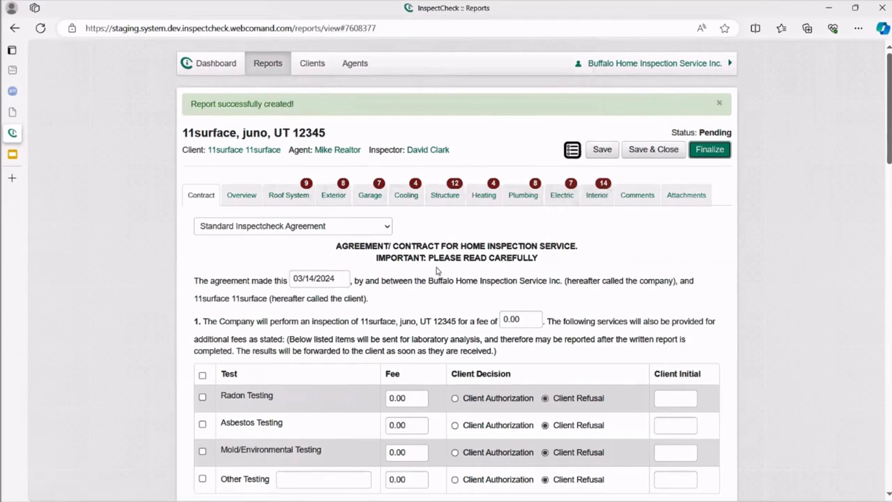
click(571, 152)
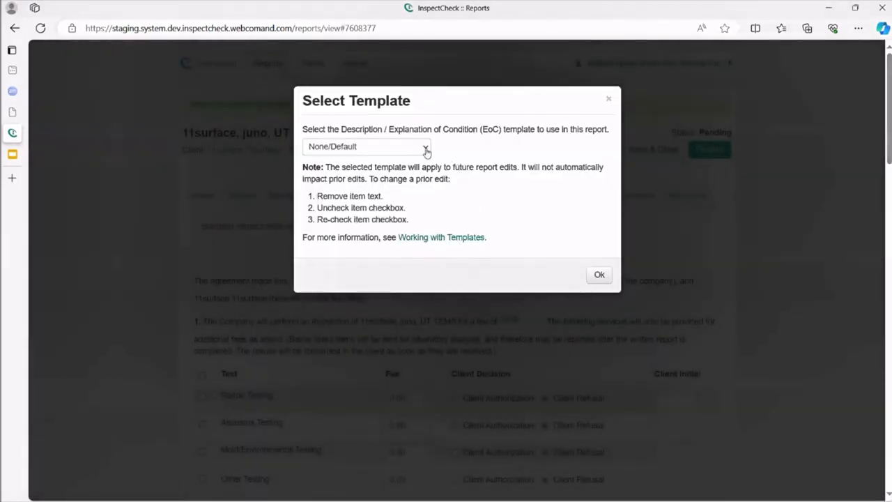
click(426, 150)
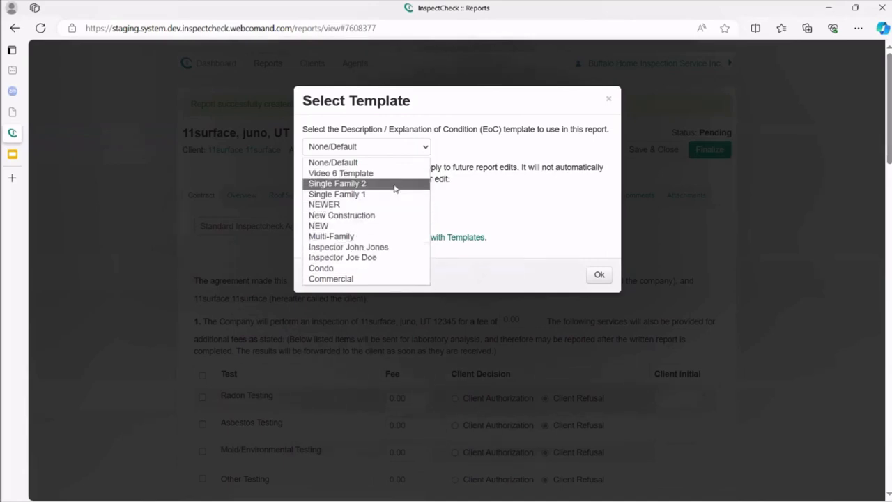
click(597, 276)
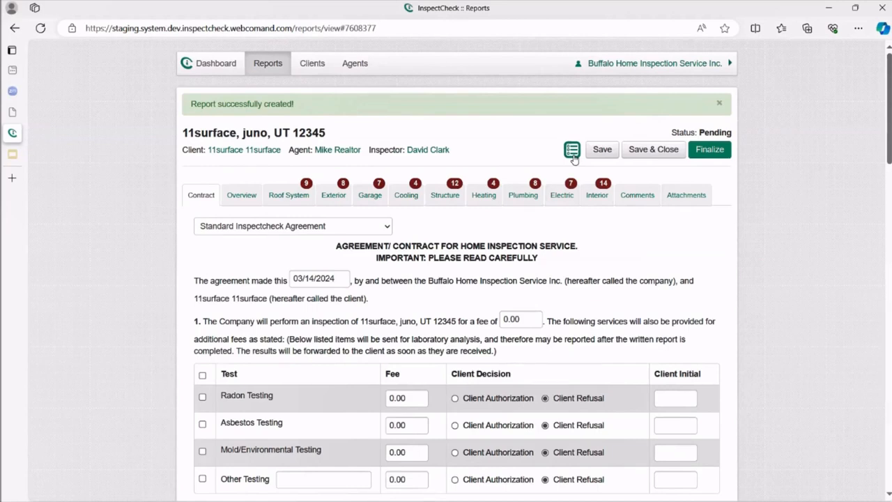
In Roof System, tick then untick INDIVIDUAL SHINGLES so no roof covering type is selected.
click(287, 195)
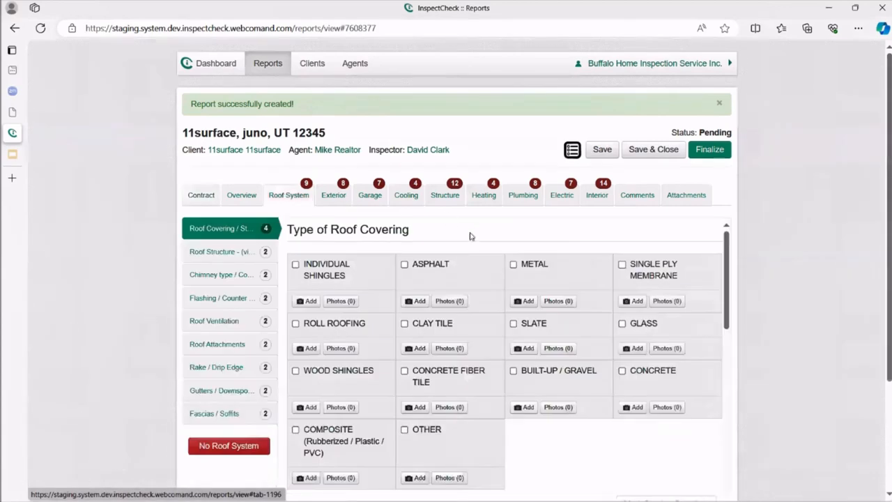
click(342, 278)
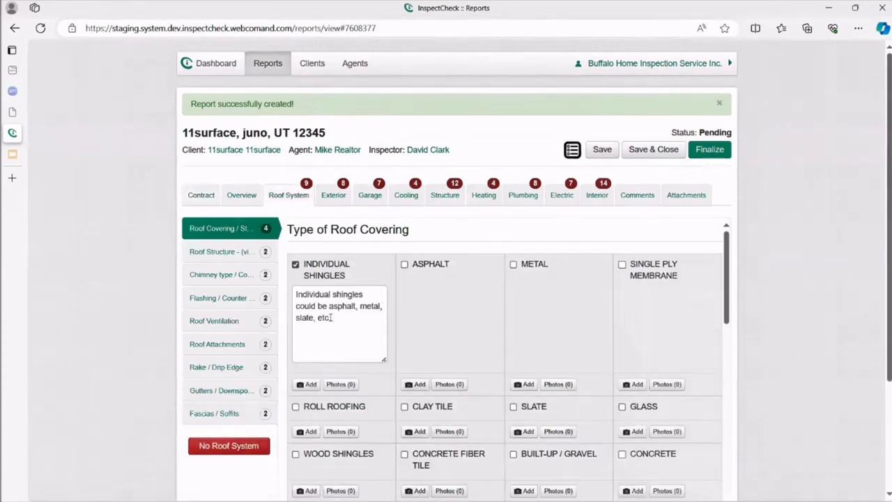
click(320, 278)
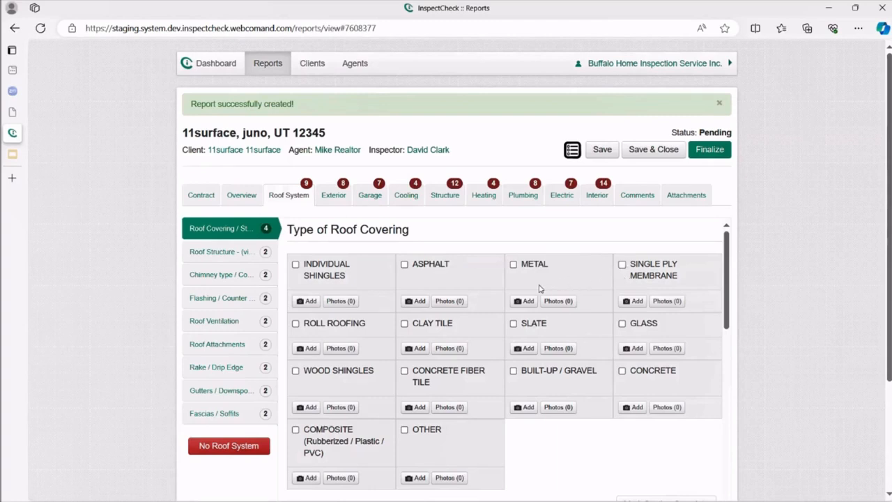
click(196, 195)
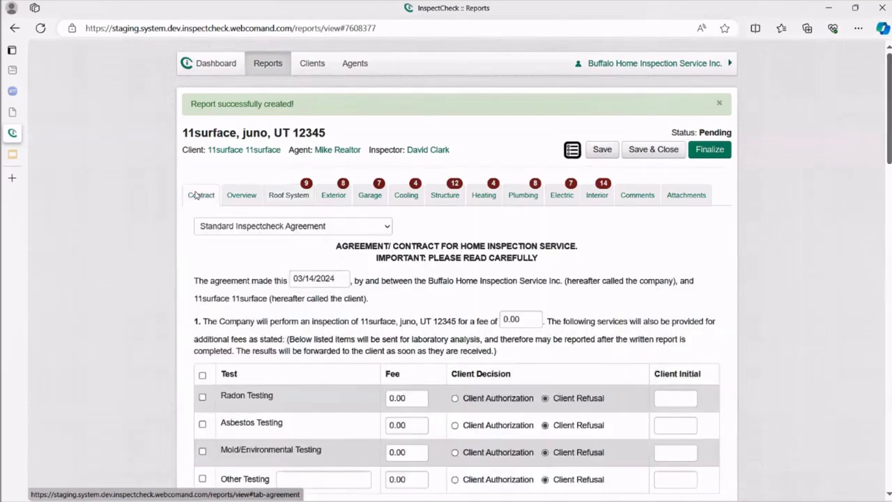
click(239, 198)
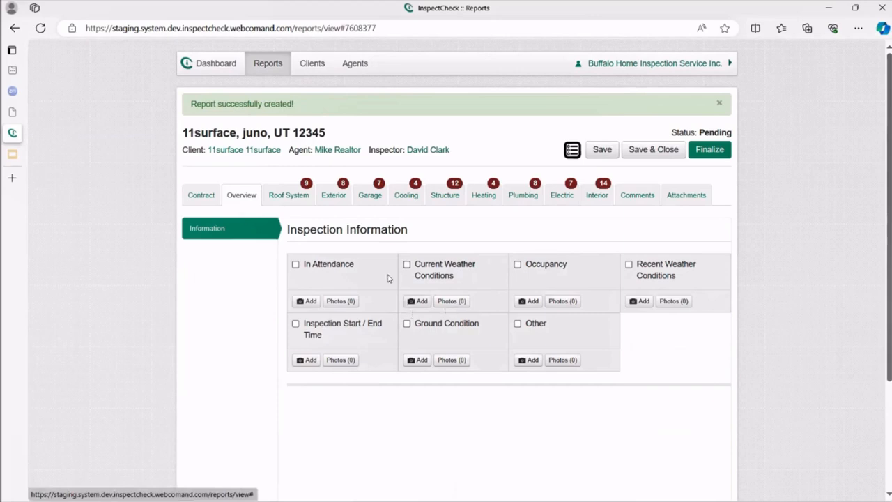
click(291, 198)
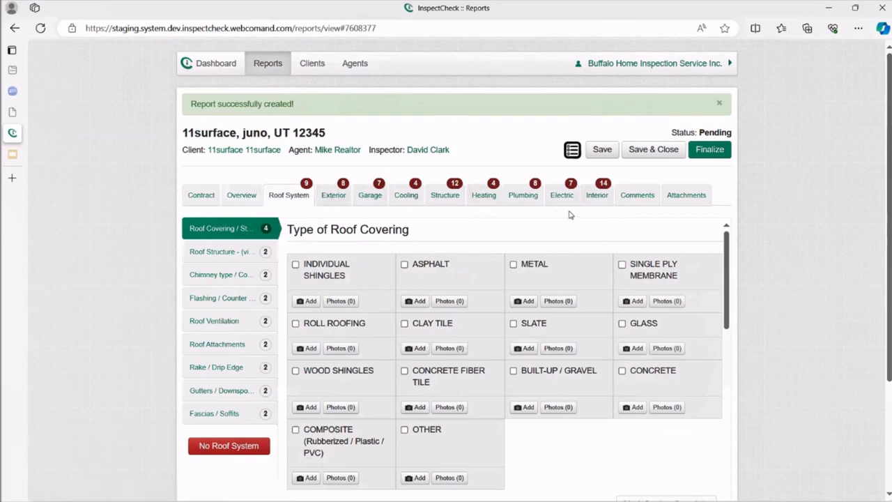
click(598, 197)
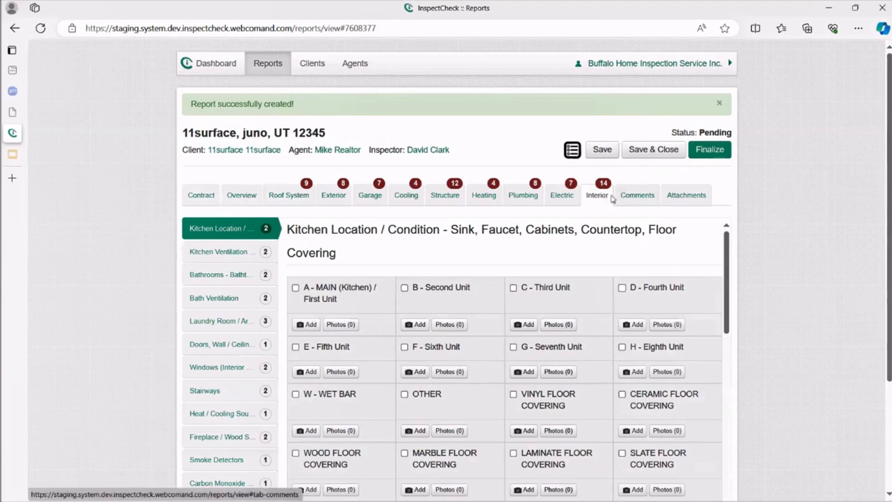
click(284, 196)
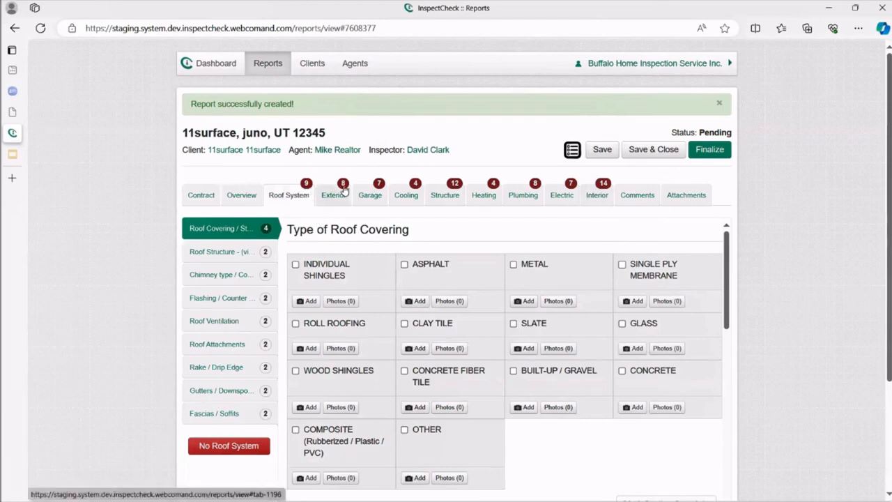
scroll(497, 387, down, 1)
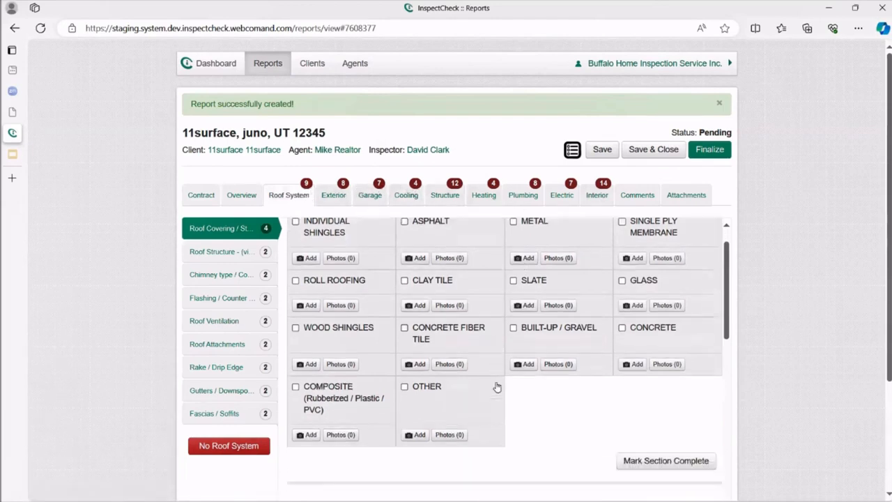
scroll(497, 386, down, 2)
scroll(495, 385, up, 3)
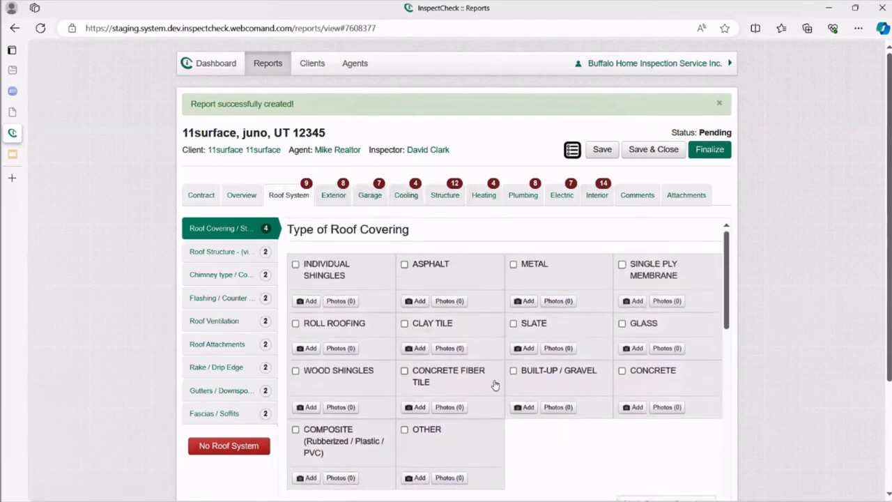
scroll(495, 384, down, 2)
scroll(495, 385, up, 2)
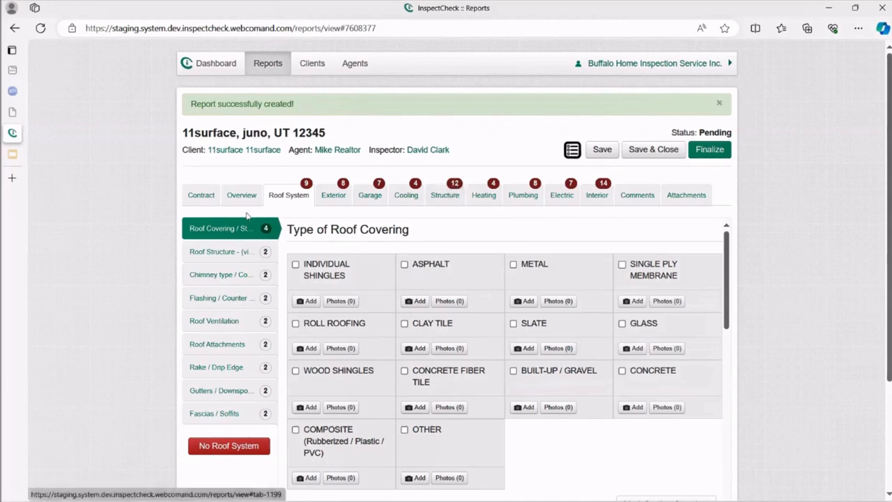
Go through Comments to the Attachments section and open the Upload Attachments dialog.
click(630, 201)
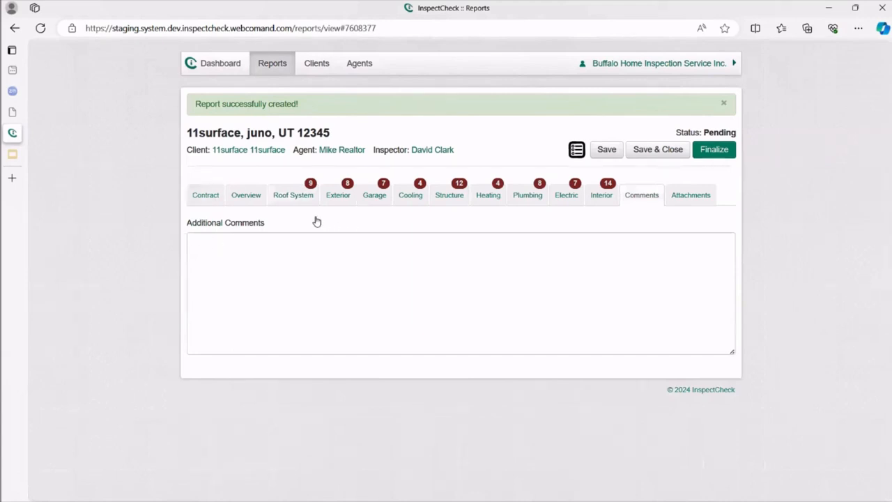
click(686, 203)
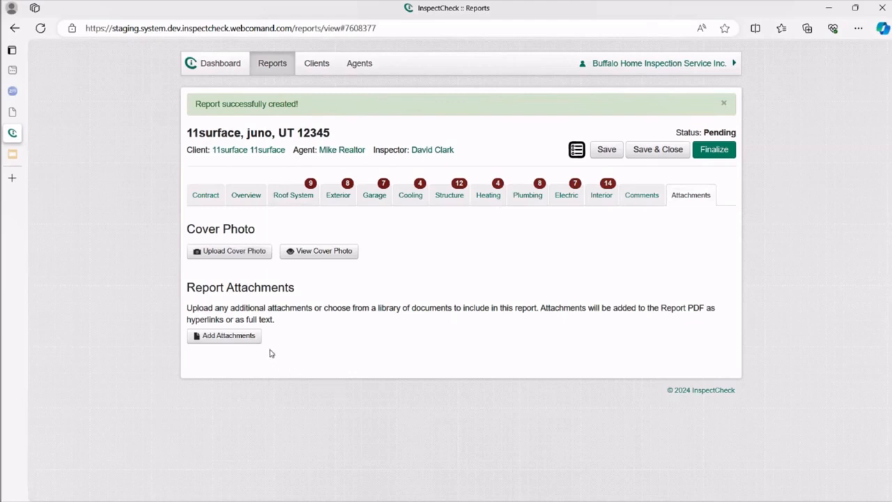
click(229, 335)
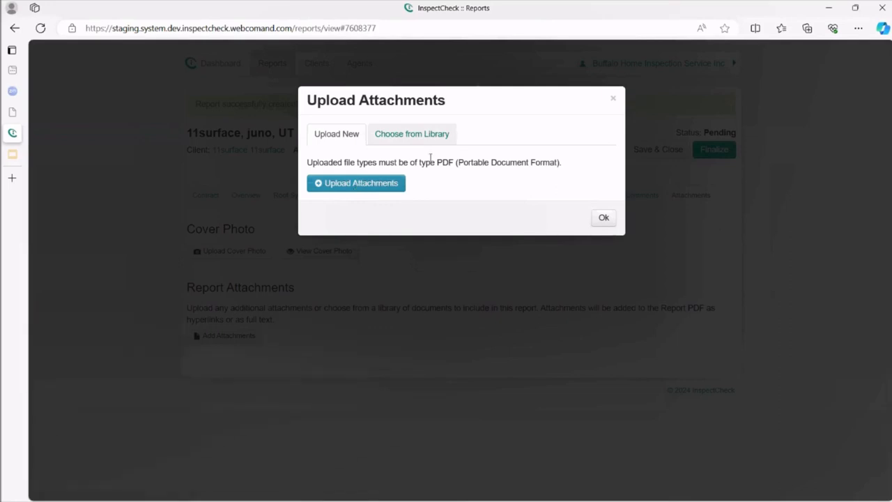
Browse the library's Roof System category documents, then close Upload Attachments without adding any.
click(438, 139)
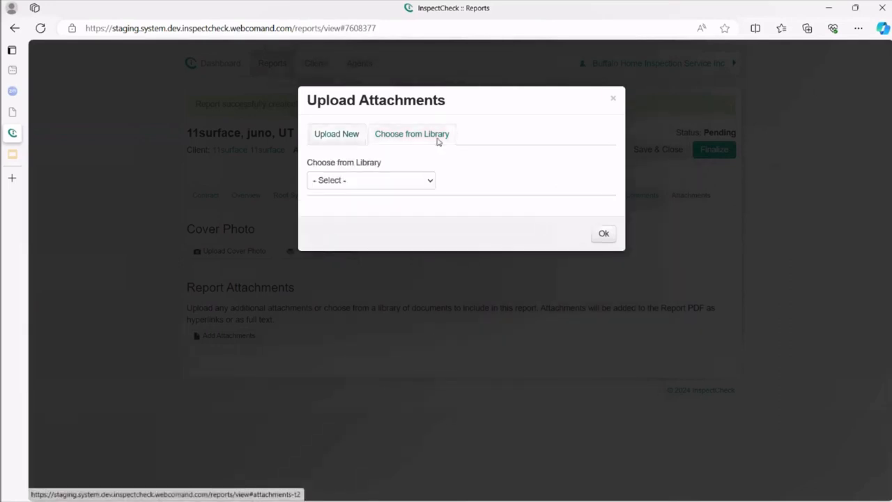
click(431, 181)
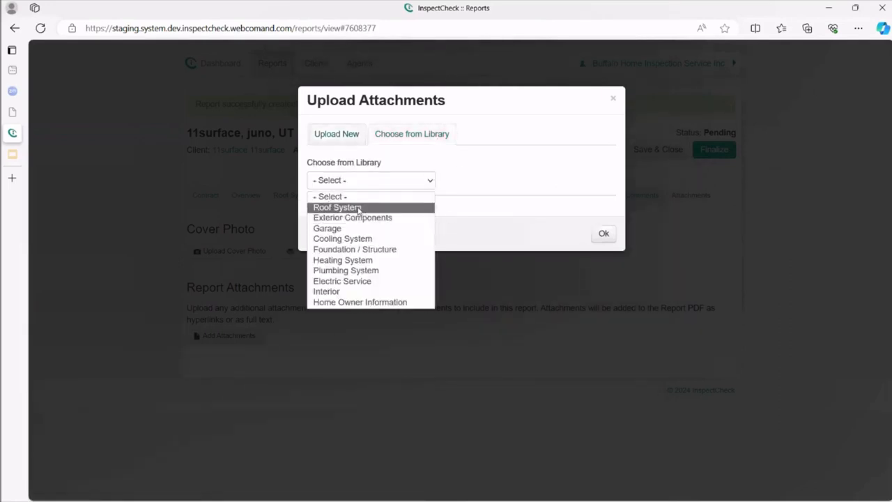
click(391, 212)
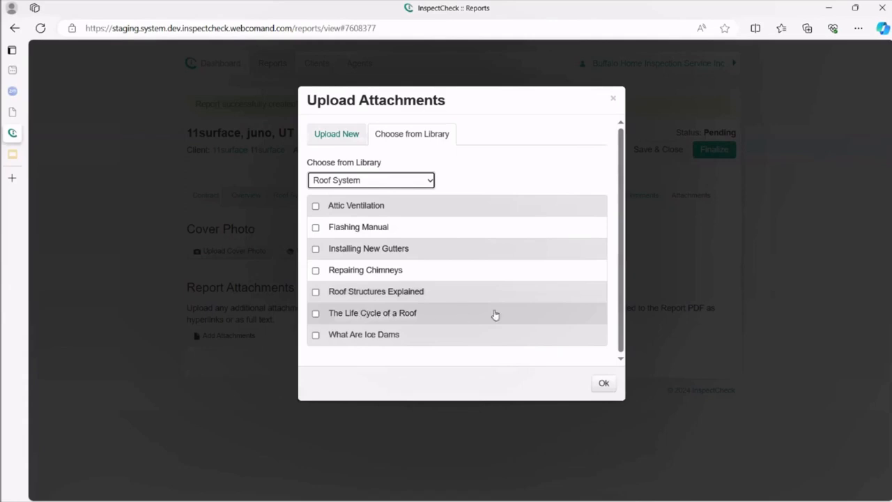
click(613, 101)
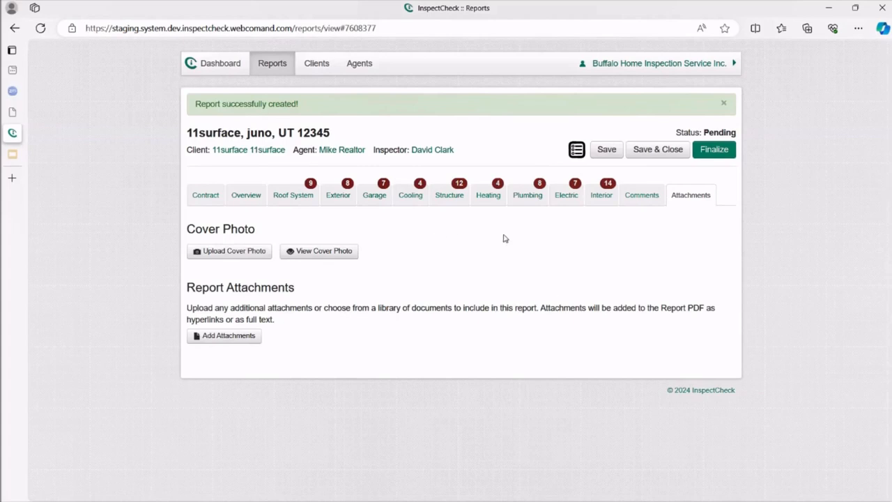
Open the Test Four report dated 03/09/2024 from the Finalized Reports list.
click(241, 65)
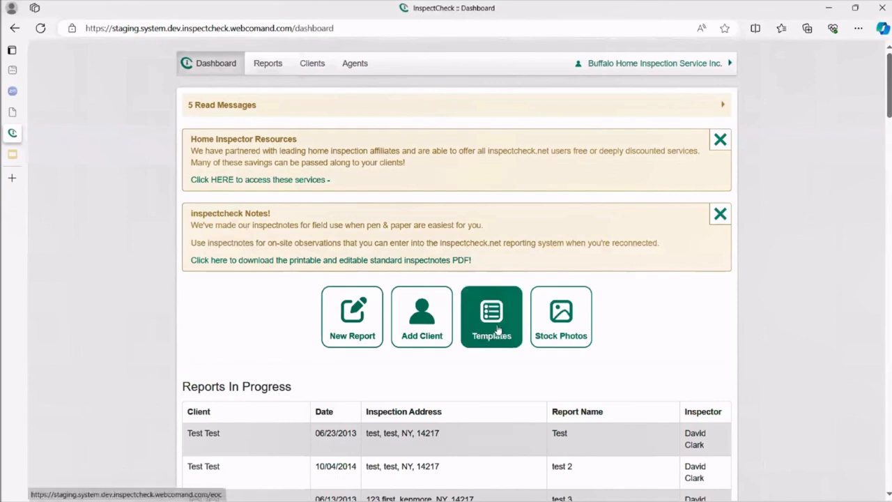
click(272, 65)
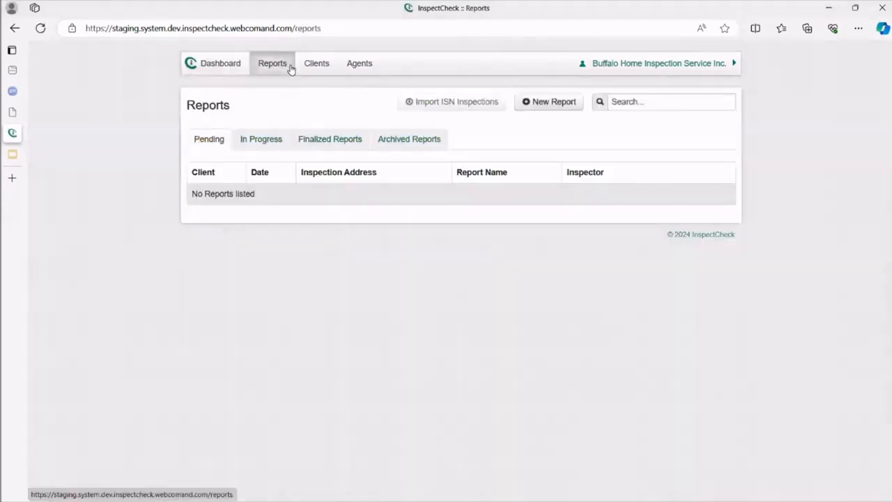
click(331, 142)
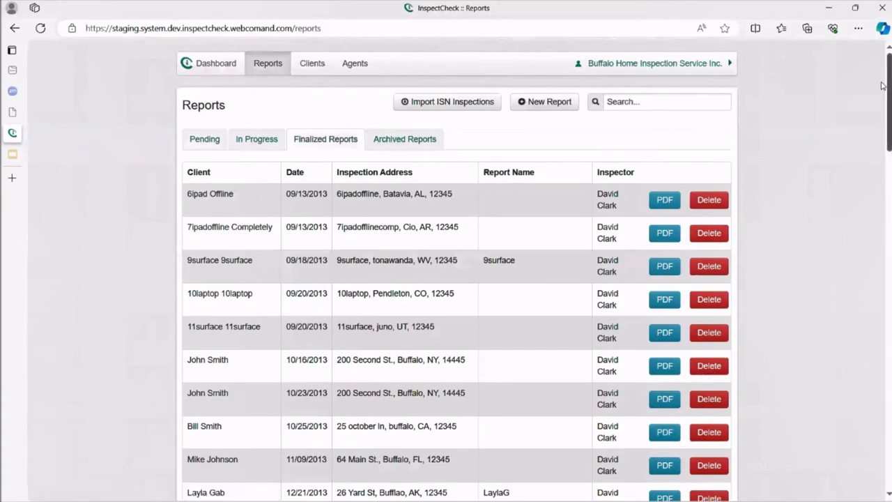
scroll(882, 85, down, 20)
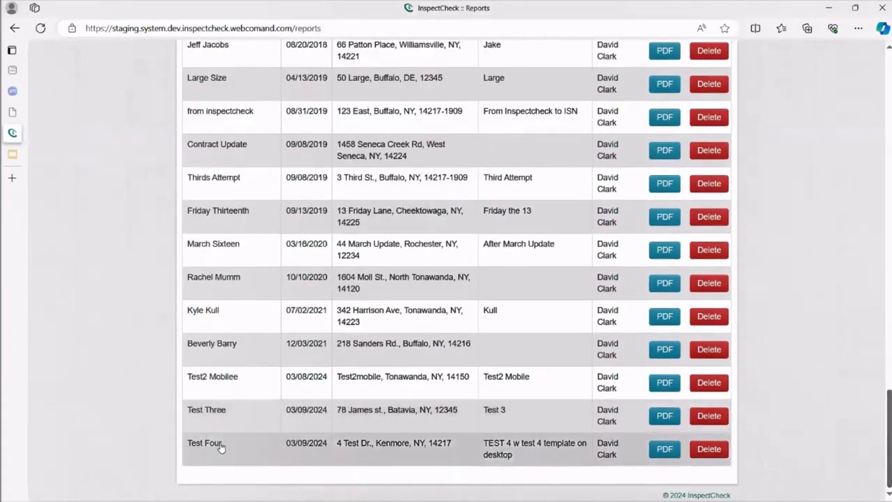
click(221, 447)
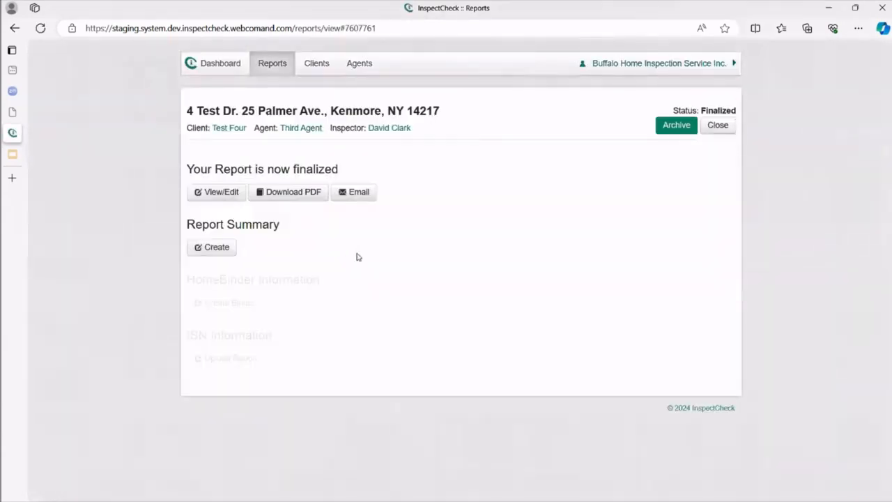
Reopen the report via View/Edit, unlock Type of Roof Covering for editing, then view Interior.
click(222, 192)
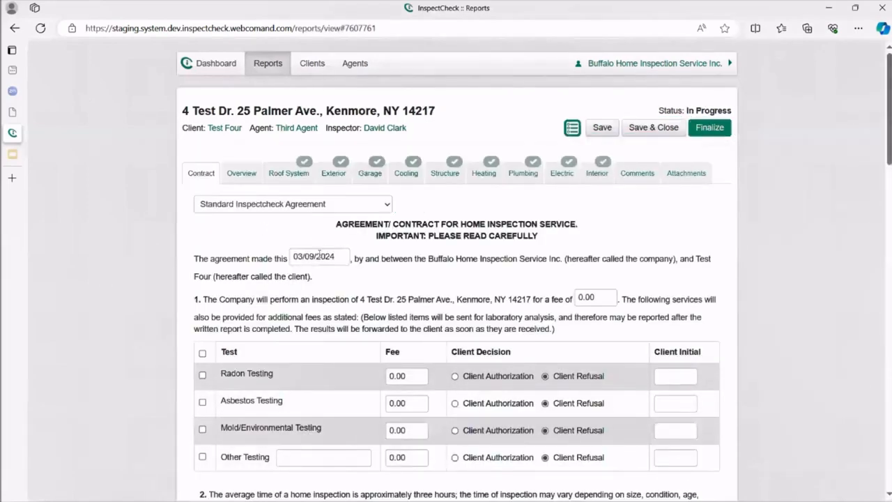
click(289, 175)
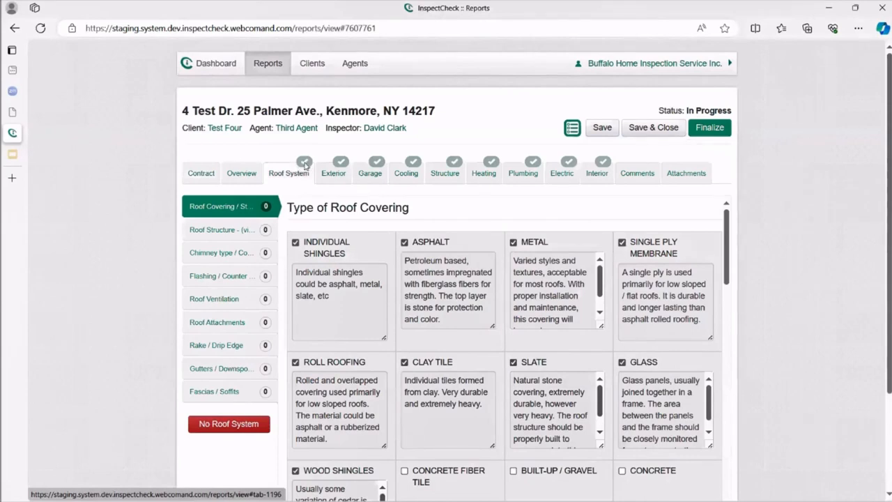
scroll(418, 384, down, 3)
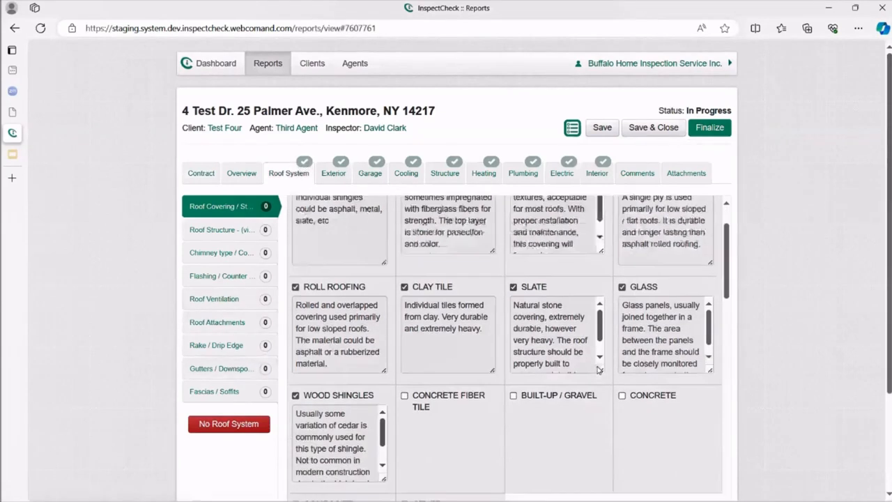
scroll(603, 366, down, 2)
click(700, 417)
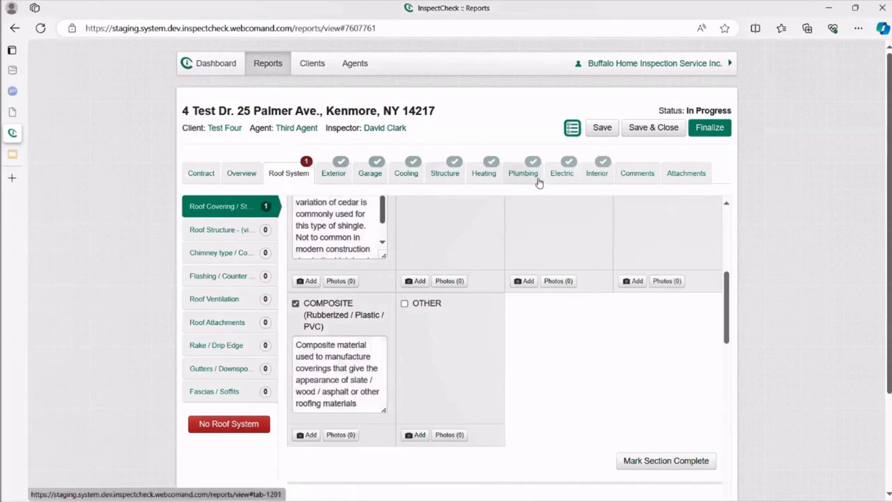
click(595, 175)
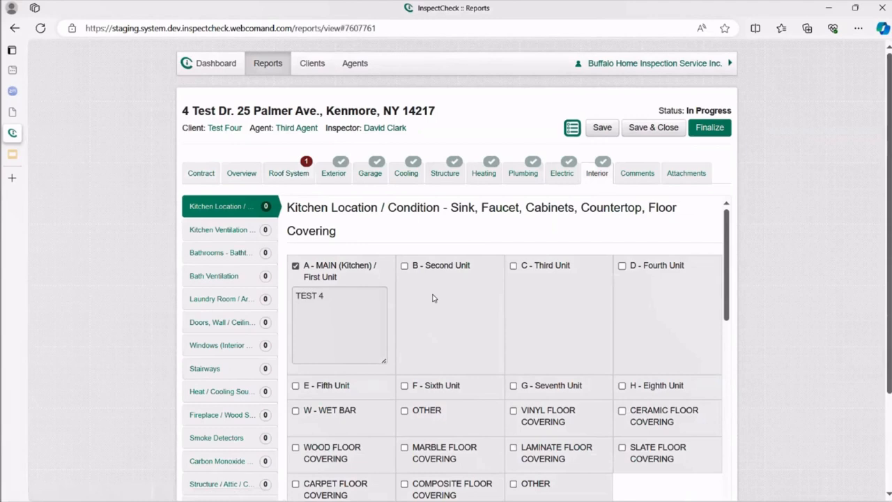
After Finalize is refused for incomplete sections, mark Type of Roof Covering as Section Complete.
click(709, 129)
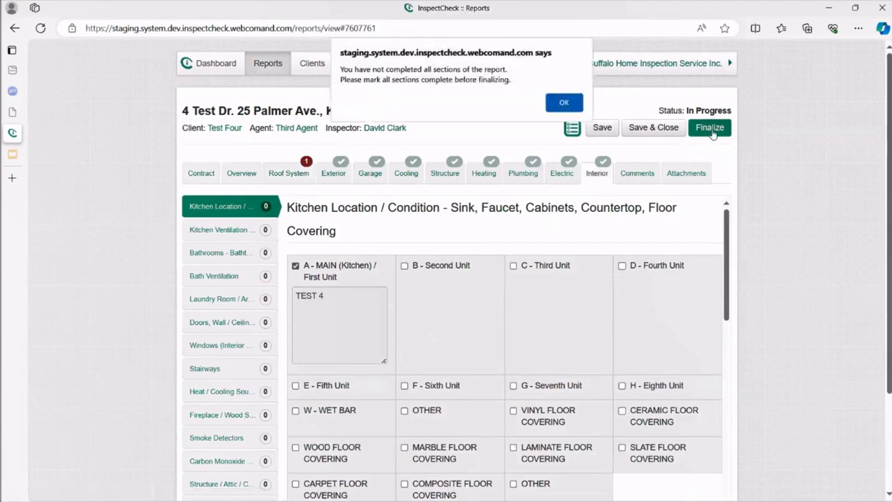
click(565, 103)
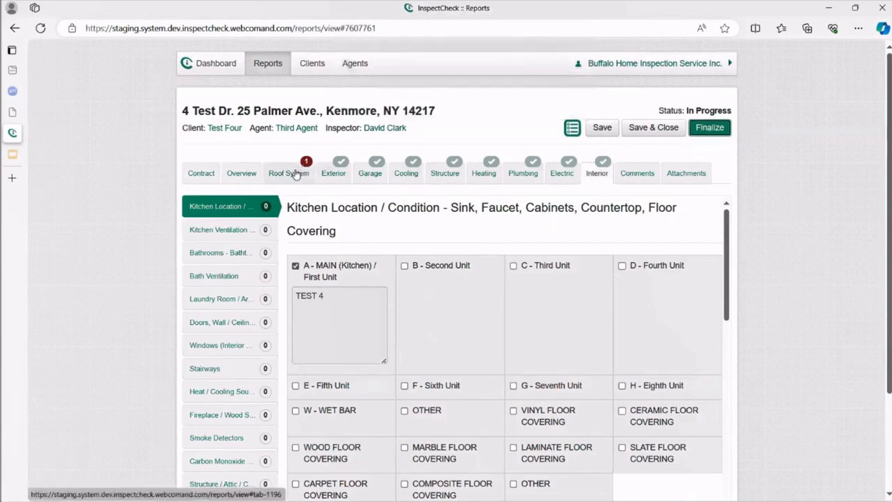
click(295, 174)
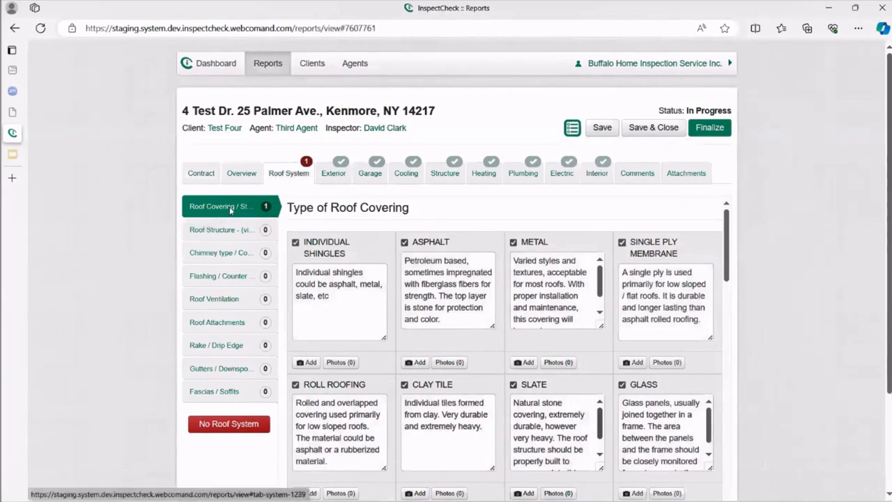
scroll(426, 325, down, 6)
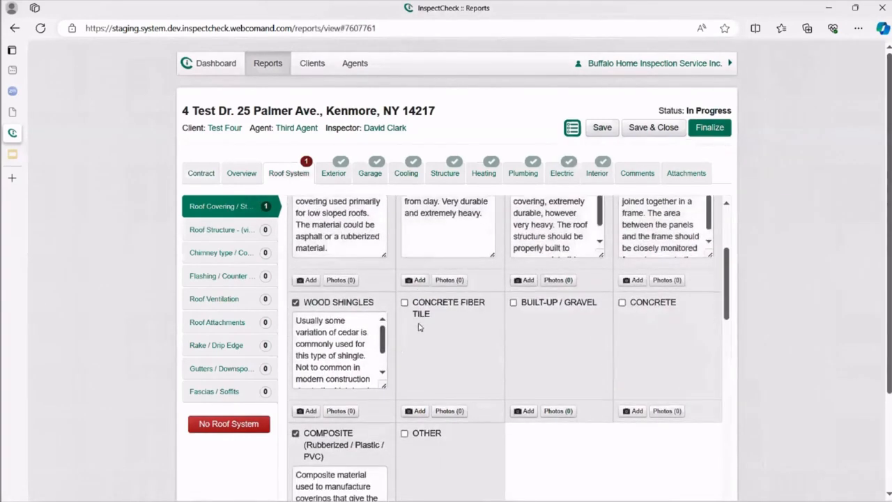
click(666, 447)
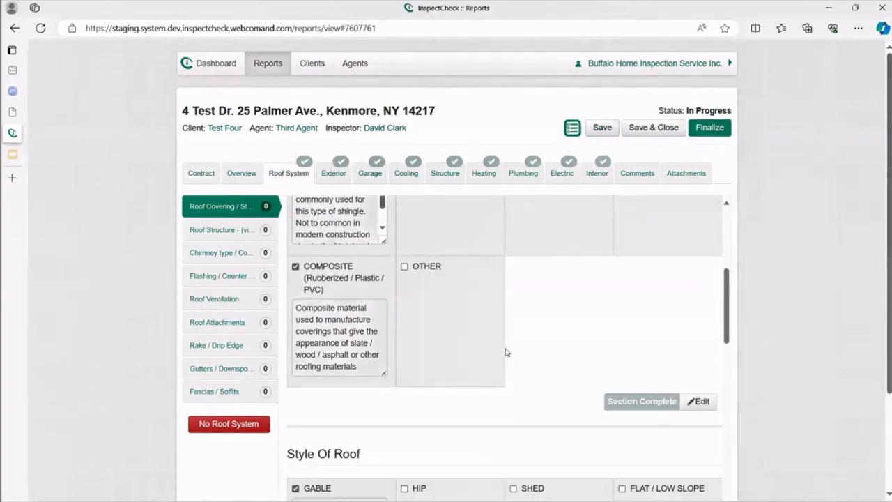